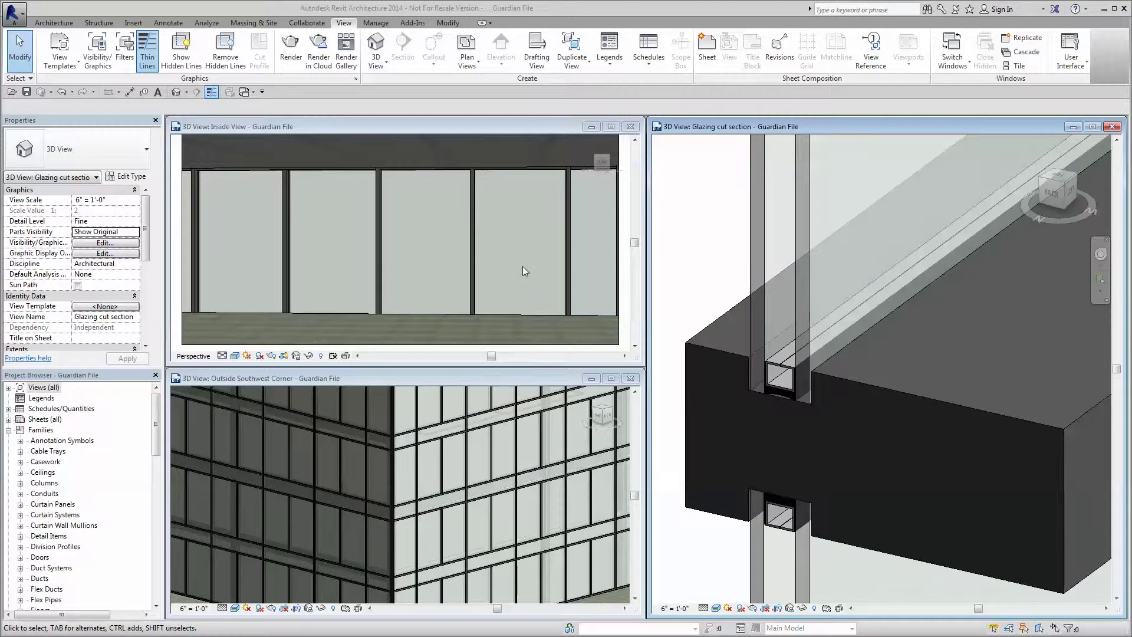
Step: Change the curtain wall type's panel to Guardian DBL SNX 62/27 on Green
left_click(522, 267)
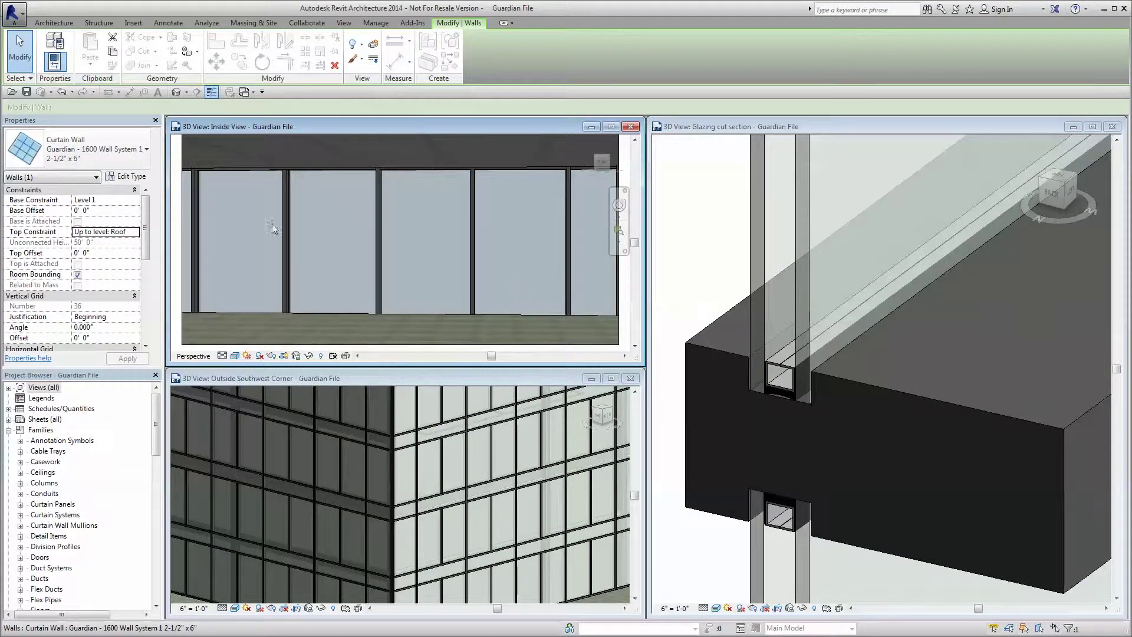
left_click(131, 177)
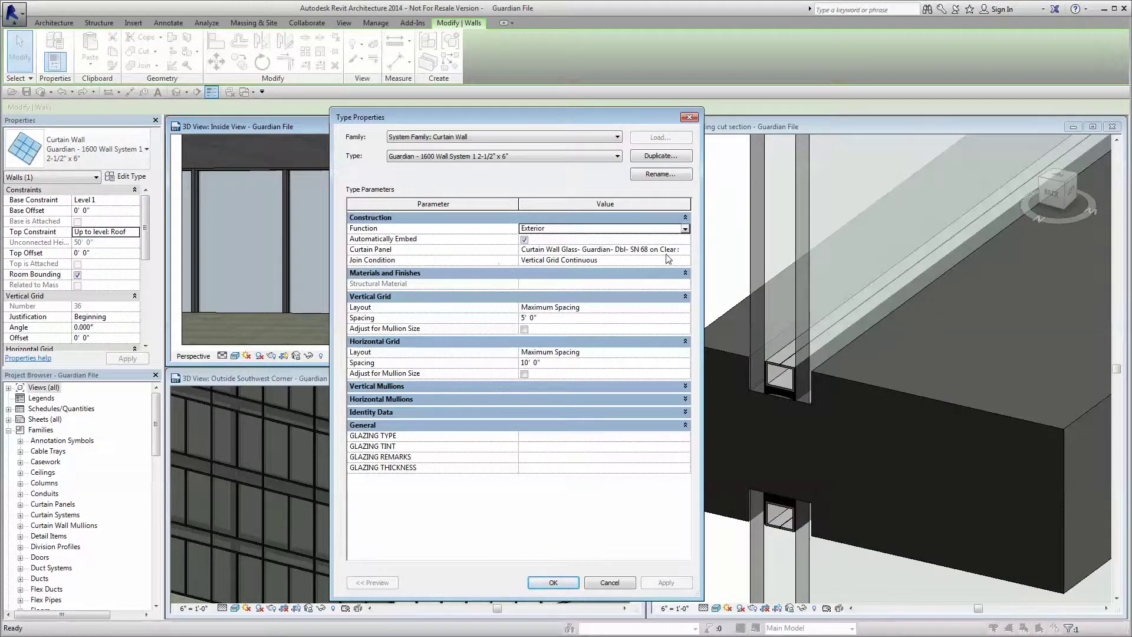
left_click(685, 250)
left_click(683, 260)
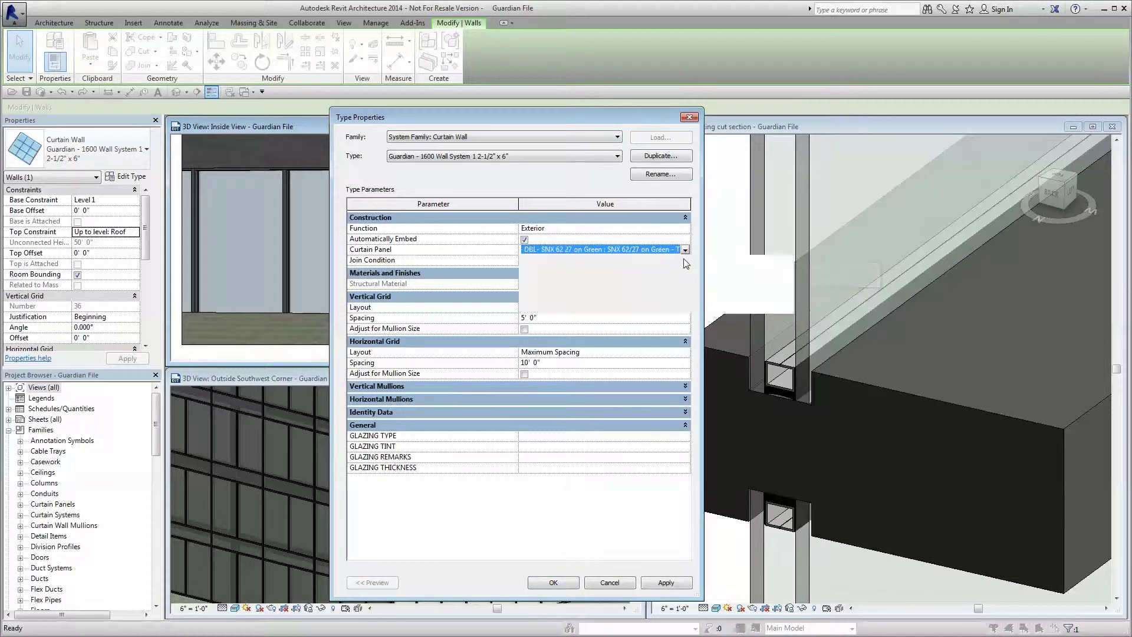
left_click(553, 582)
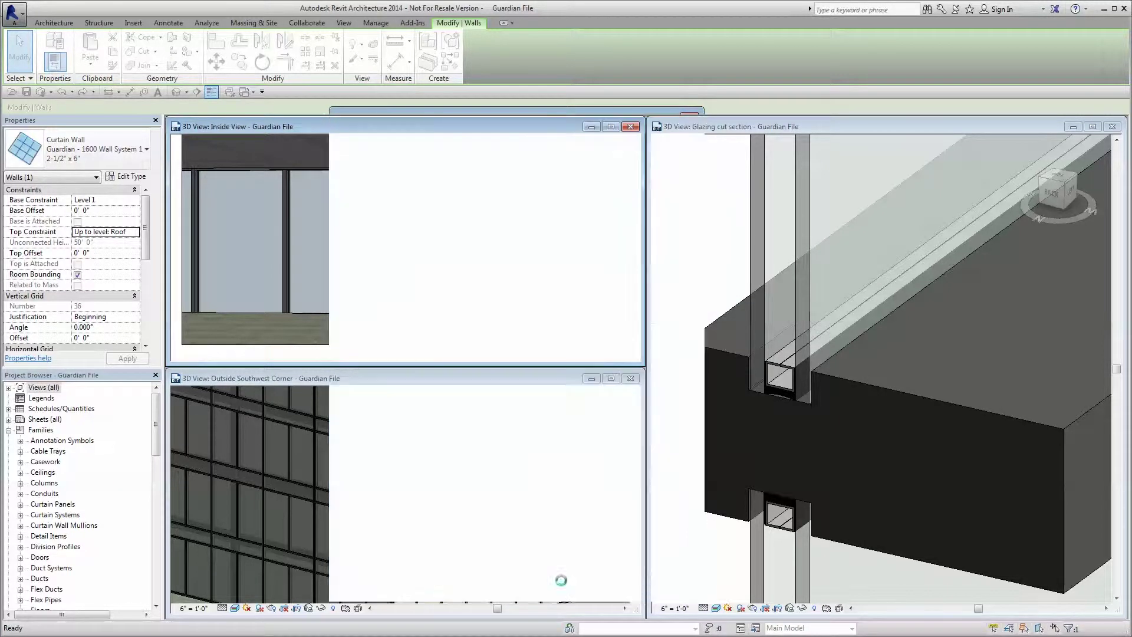
Step: Recheck the curtain wall, then switch to the glazing cut section view
key("Escape")
left_click(401, 247)
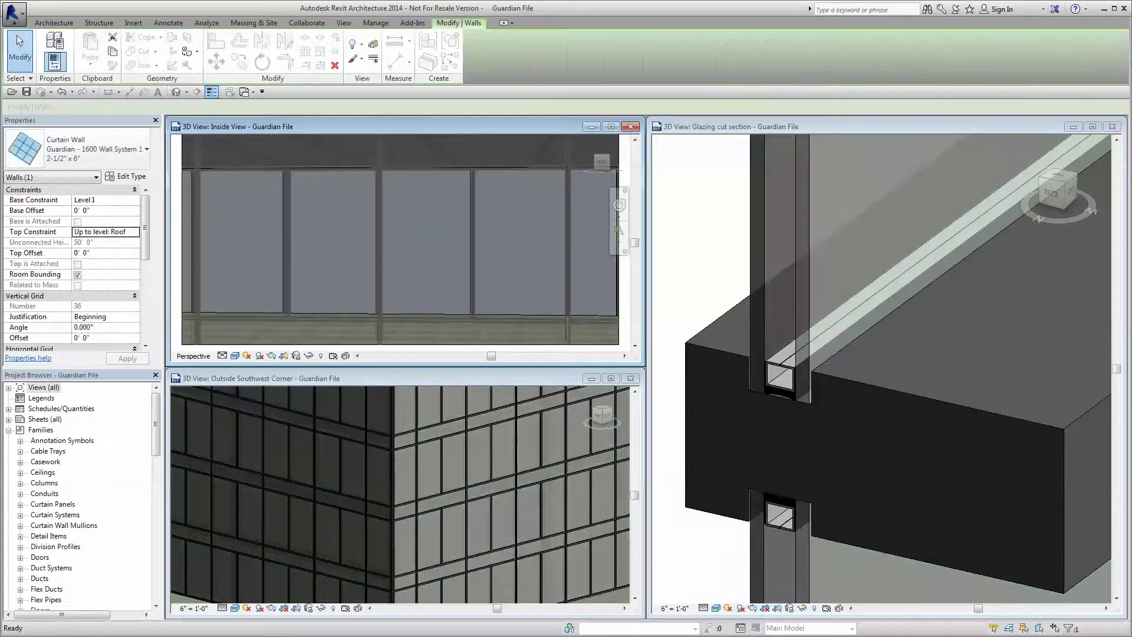
key("Escape")
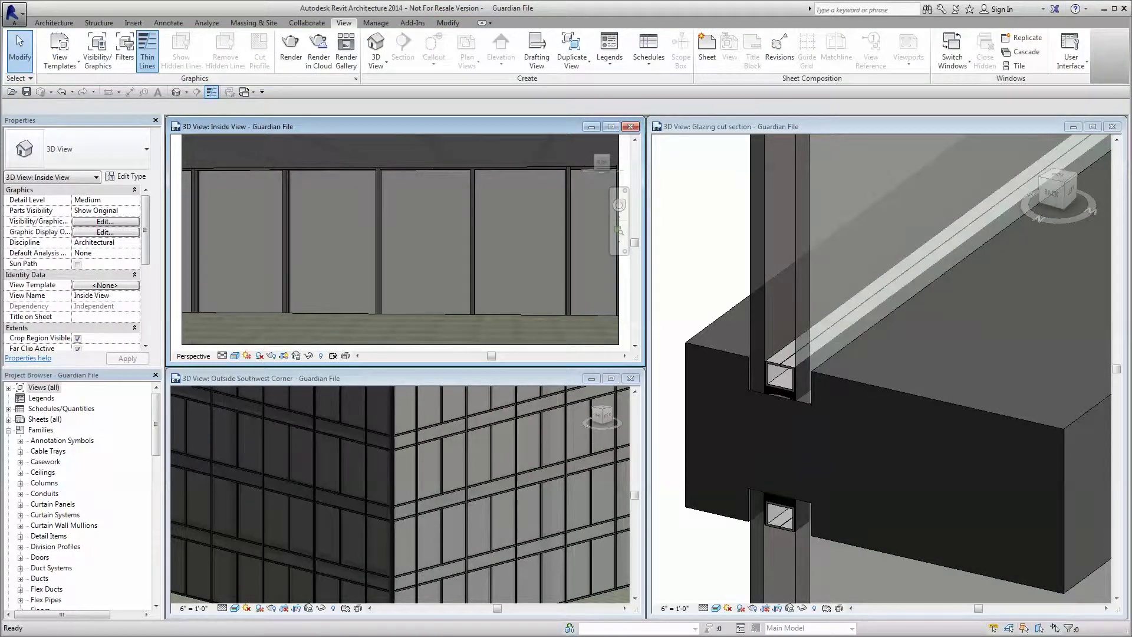
key("ctrl+Tab")
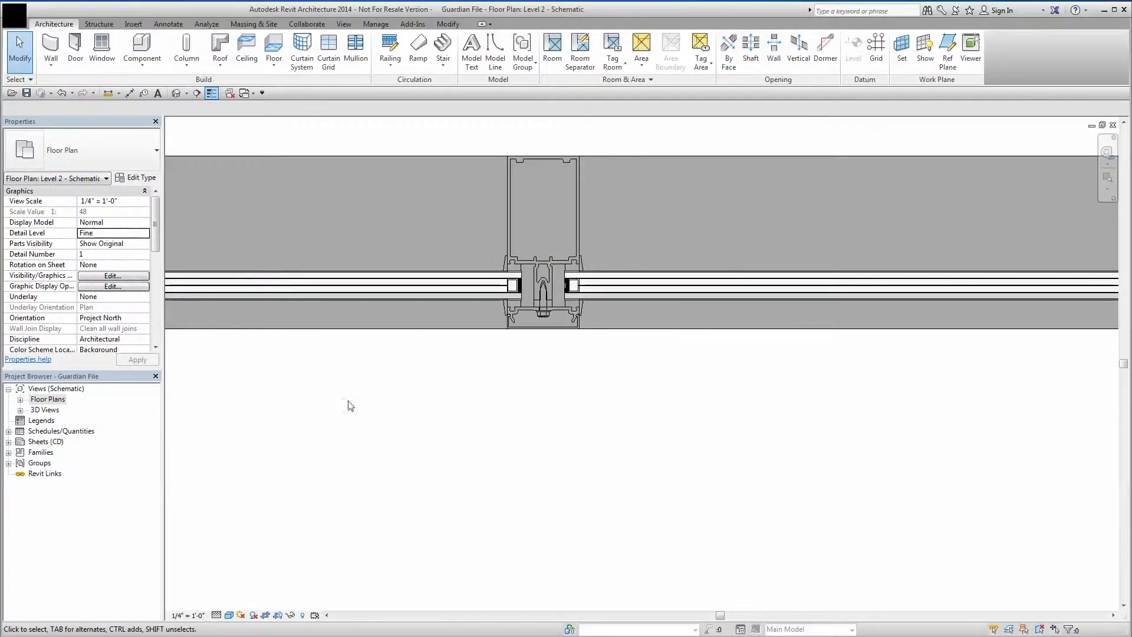
Step: Select the left glass panel in the Level 2 - Schematic plan
left_click(440, 292)
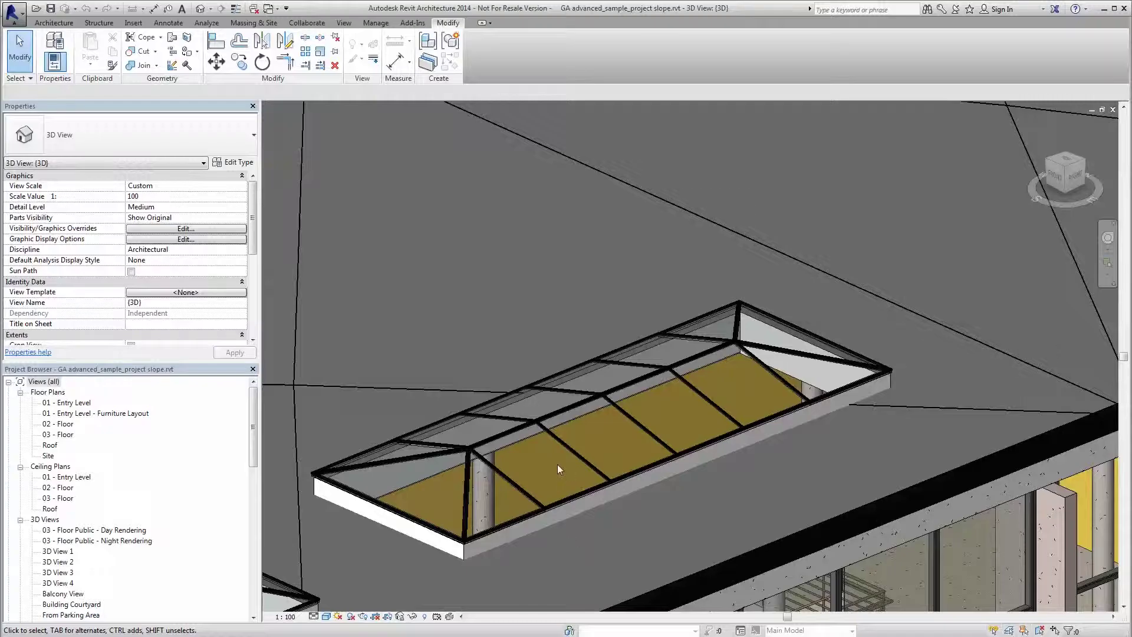
Step: Show the glazing section in Realistic style, orbit it, and load it into Casement with Trim
scroll(556, 464, "up", 3)
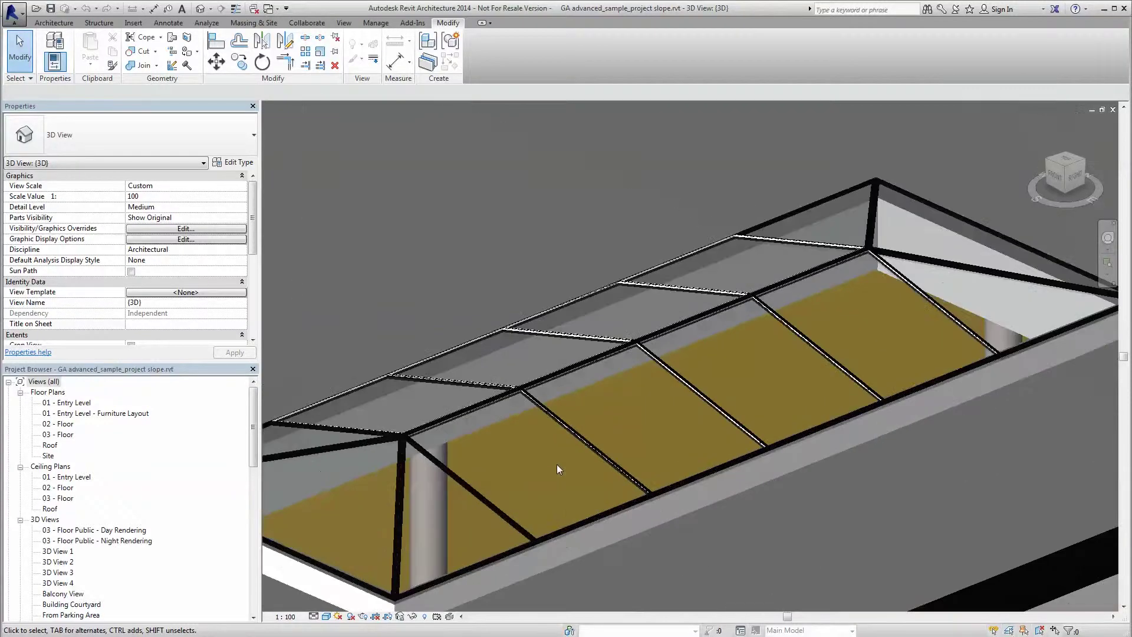
left_click(564, 431)
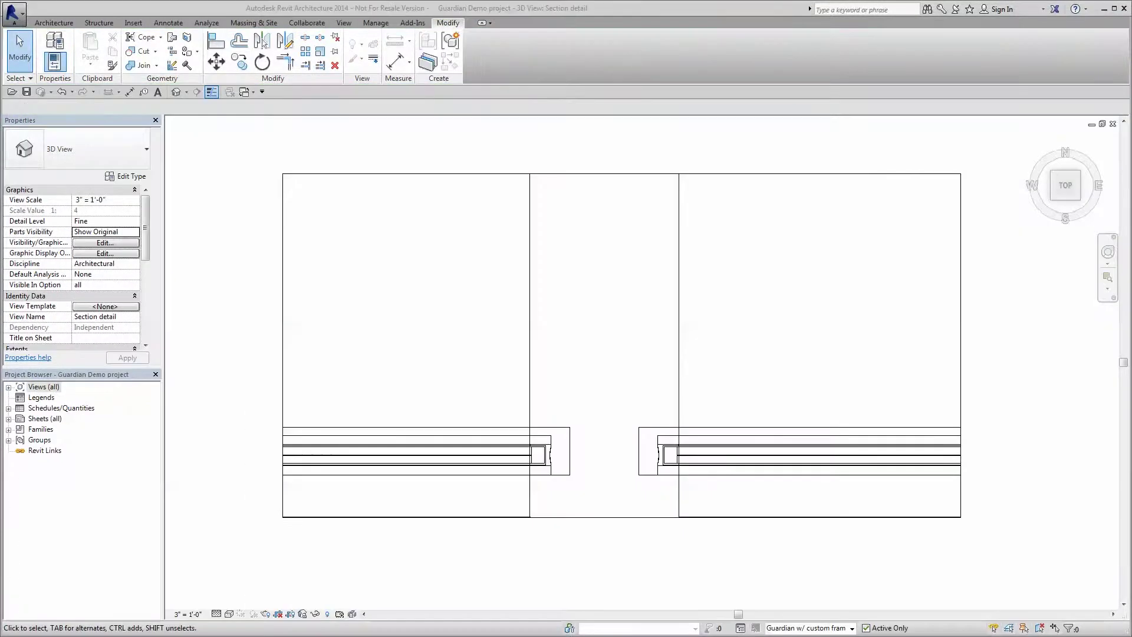
left_click(228, 614)
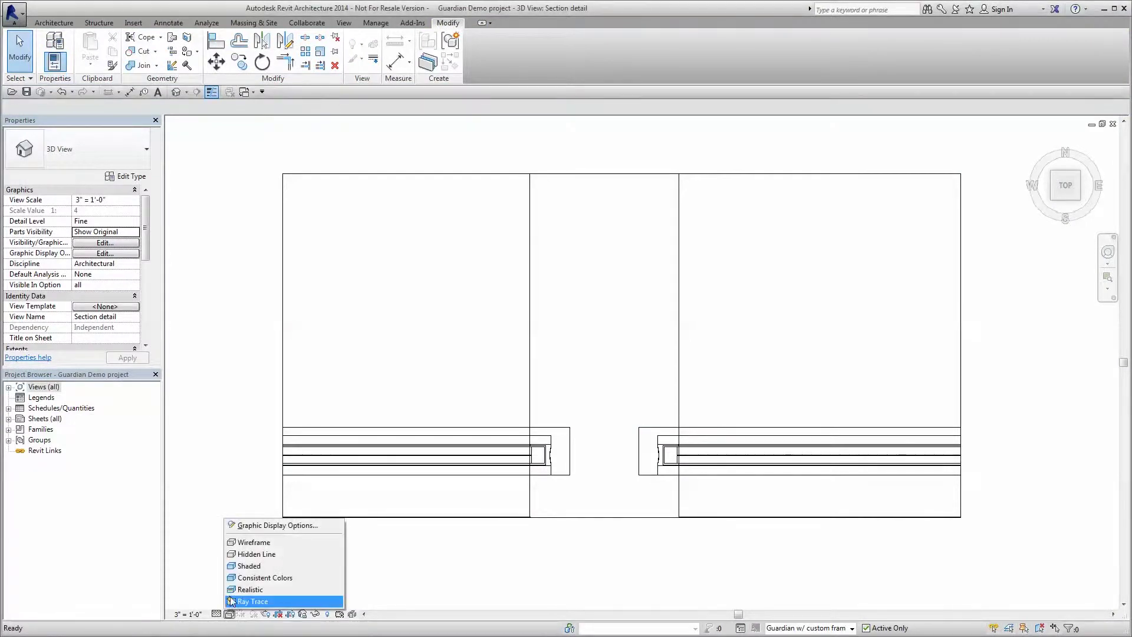
left_click(231, 589)
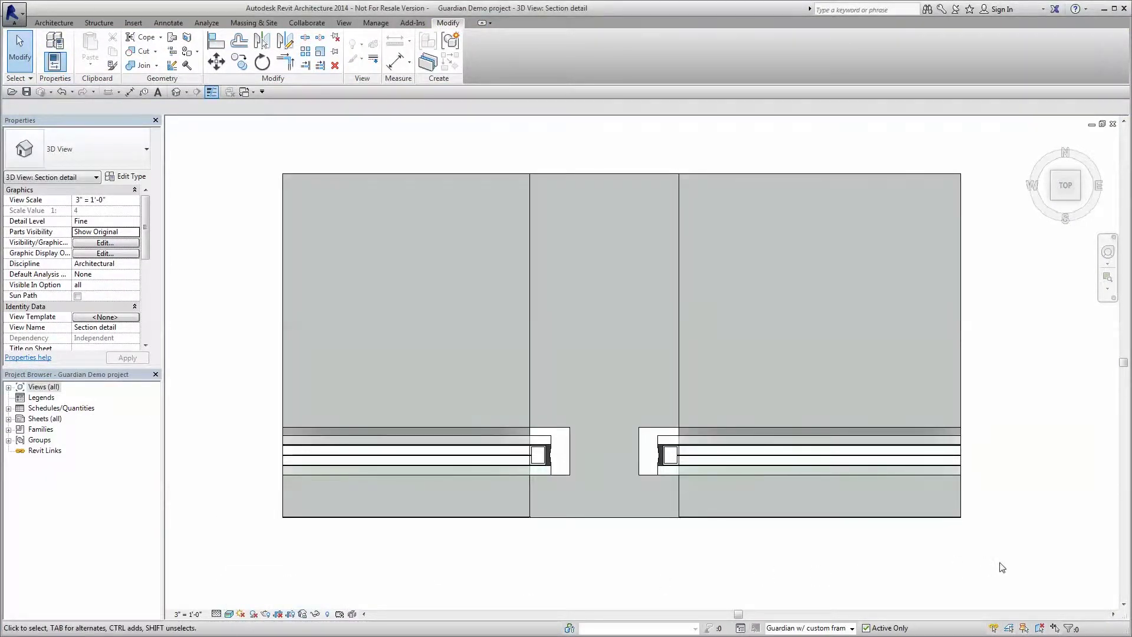
middle_click_drag(1033, 570, 904, 405, "shift")
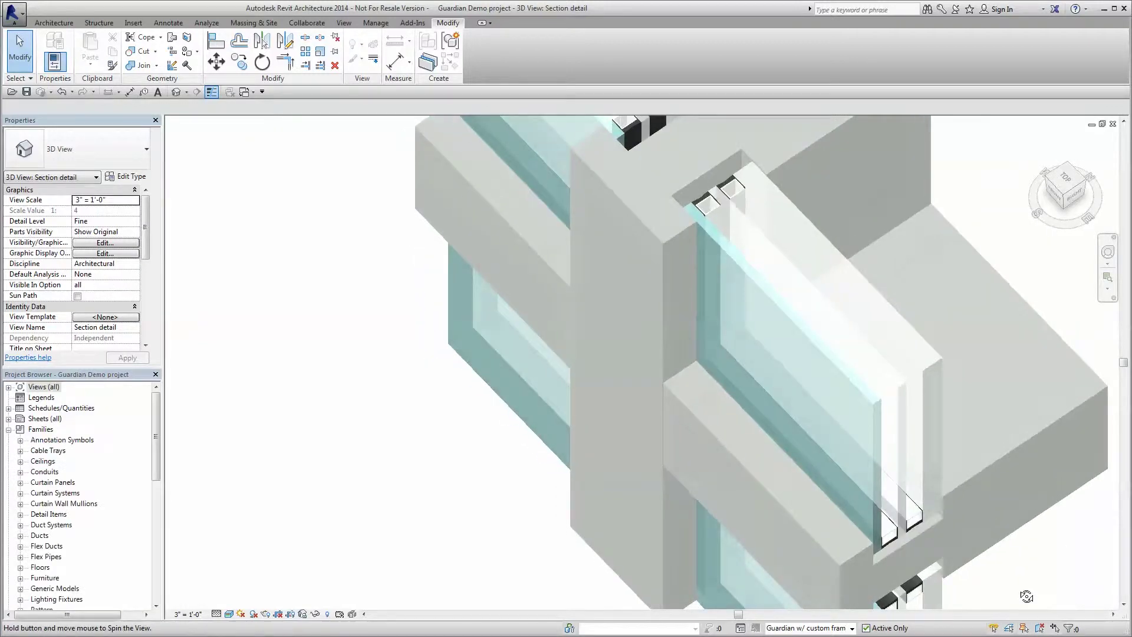
middle_click_drag(1026, 574, 773, 569, "shift")
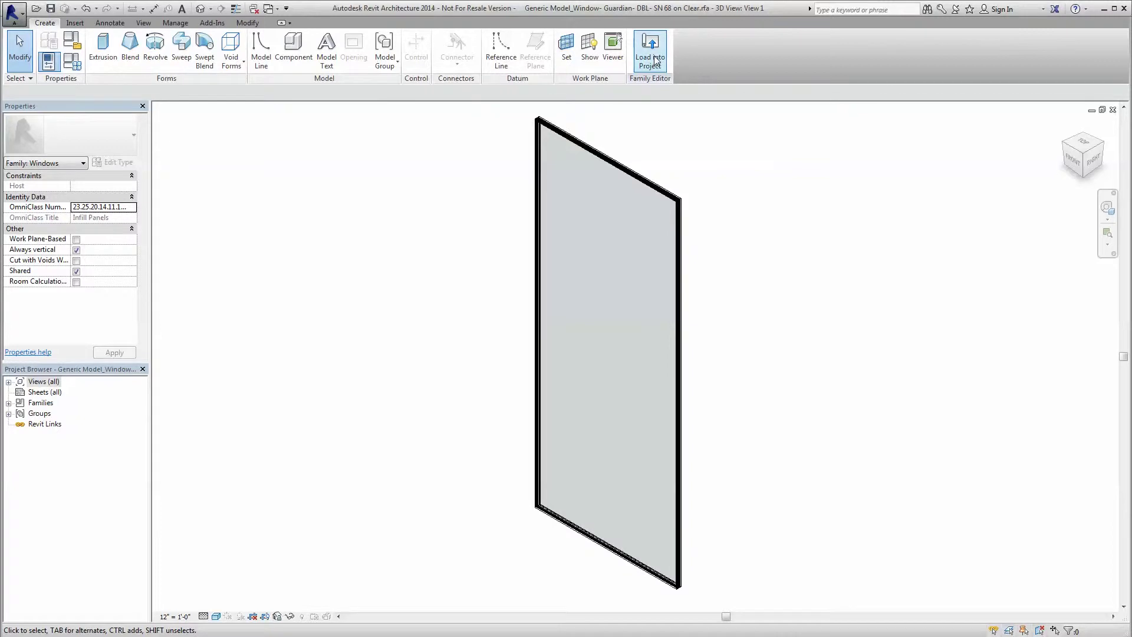
left_click(654, 59)
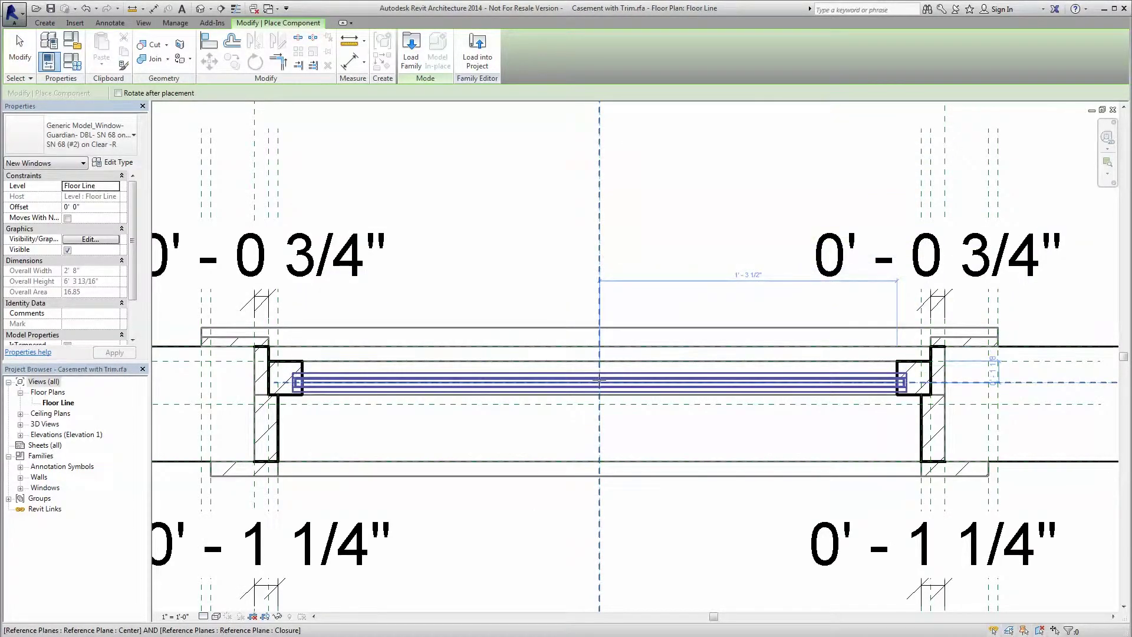
Step: Place the Guardian glass centred in the window opening, then switch to the 3D view
left_click(600, 382)
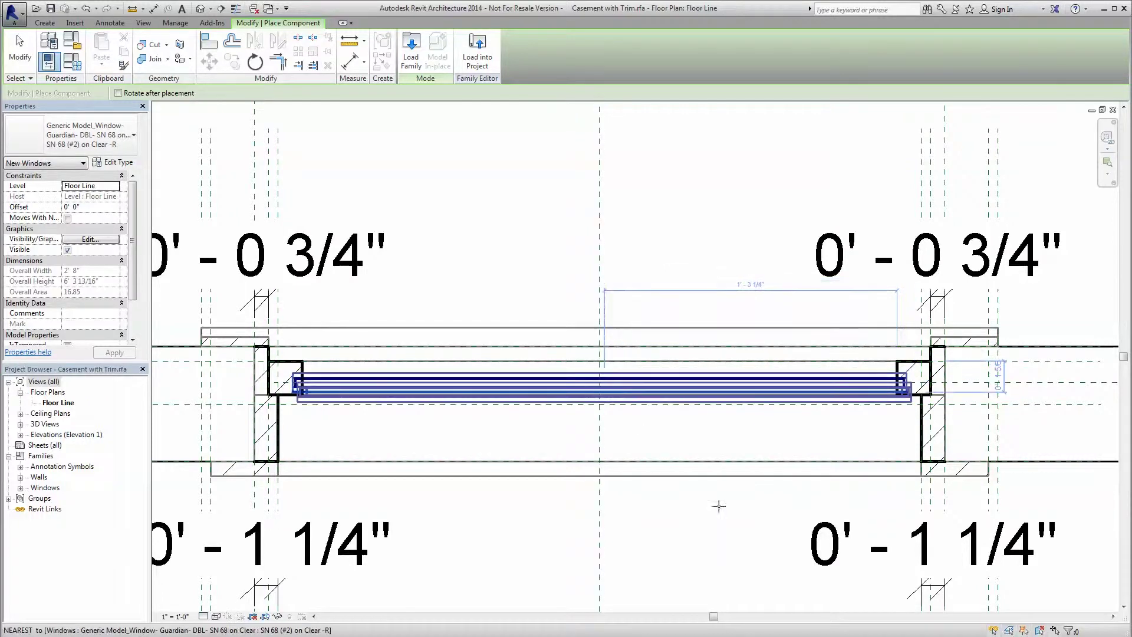
key("Escape")
key("Escape")
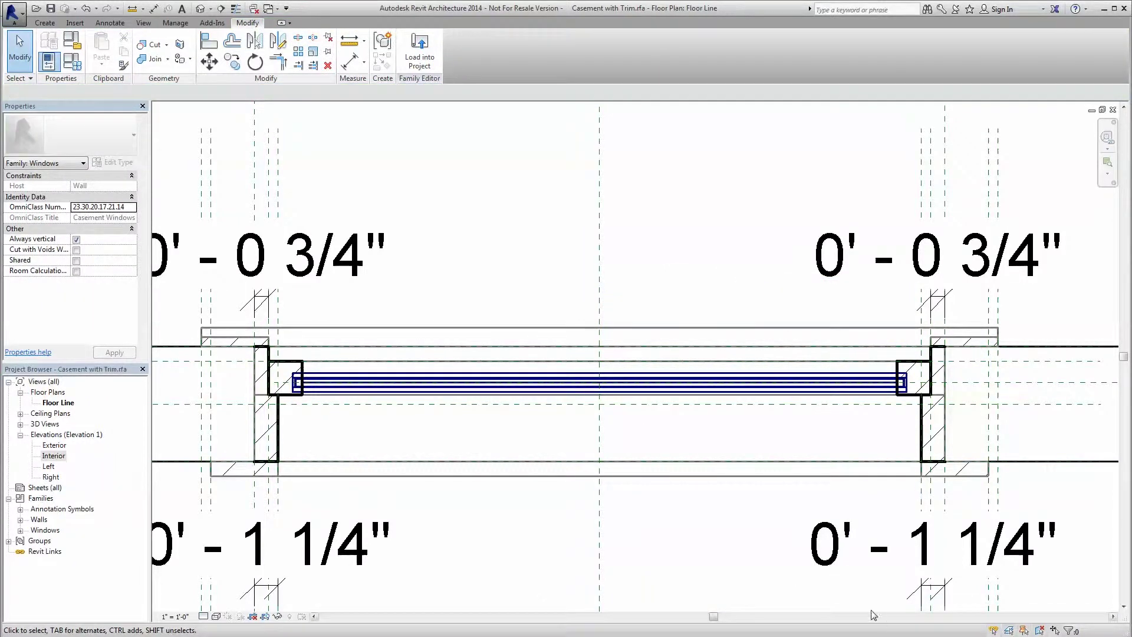
key("3")
key("d")
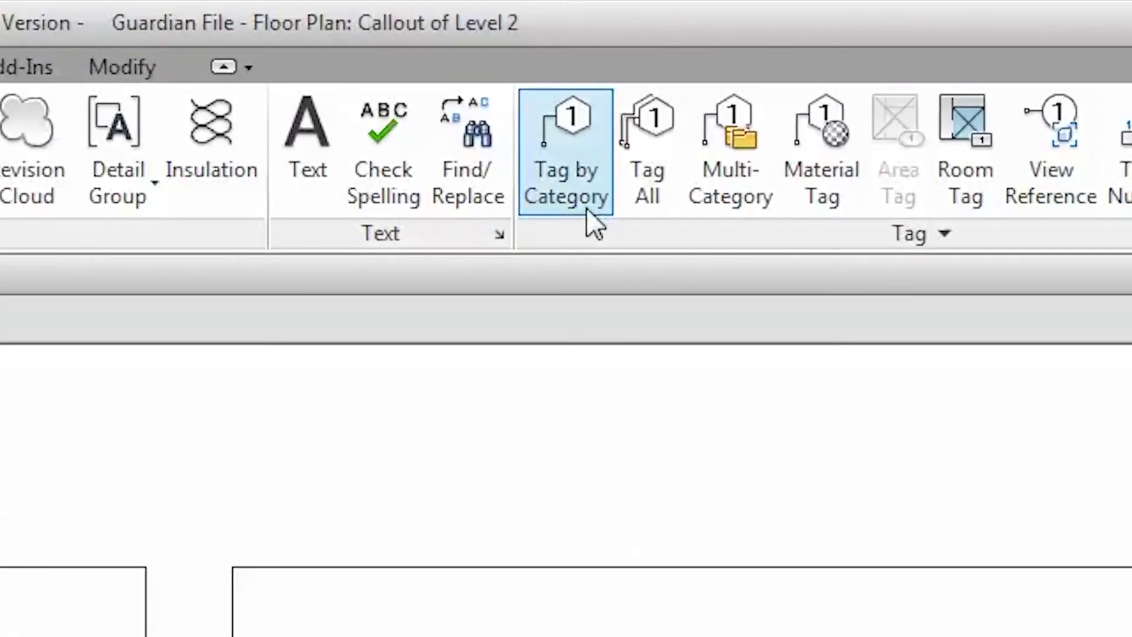
Step: Tag the GUARDIAN detail's glass by category with a SunGuard SN 68 tag below it
left_click(603, 81)
left_click(858, 376)
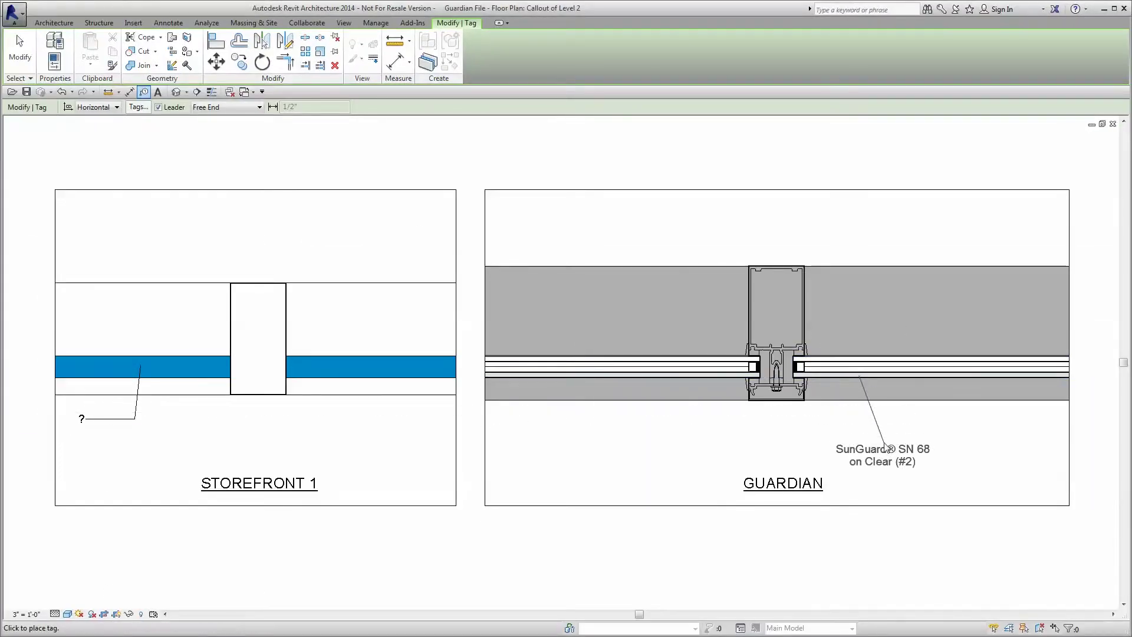
left_click(950, 448)
key("Escape")
key("Escape")
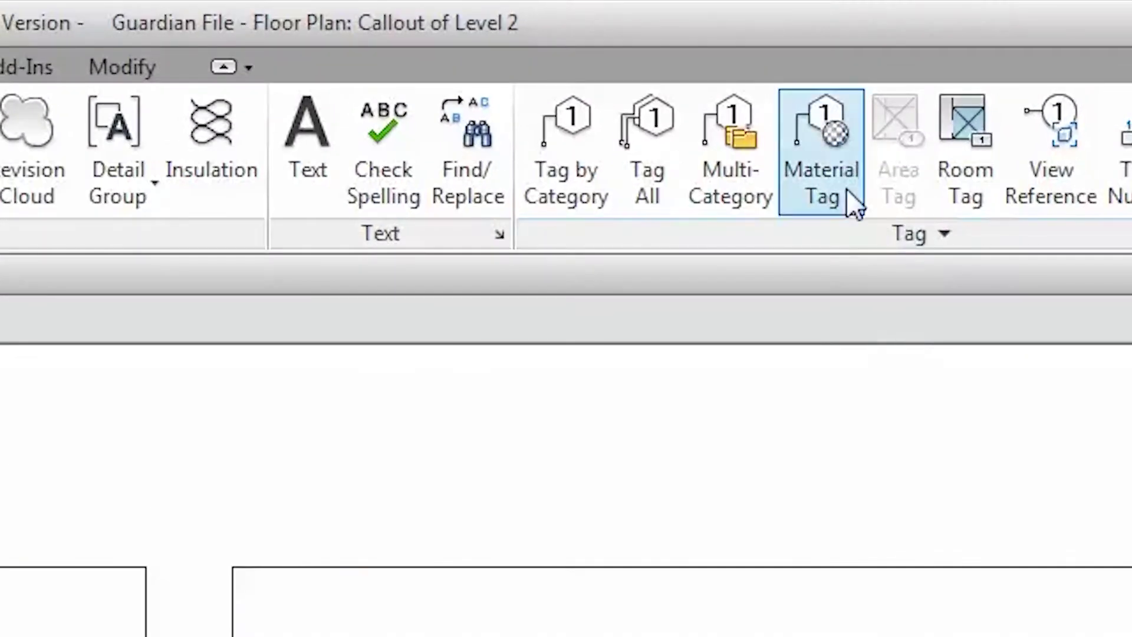
Step: Add material tags for Glass - Guardian - Clear inboard and the Aluminum 6061 mullion
left_click(846, 190)
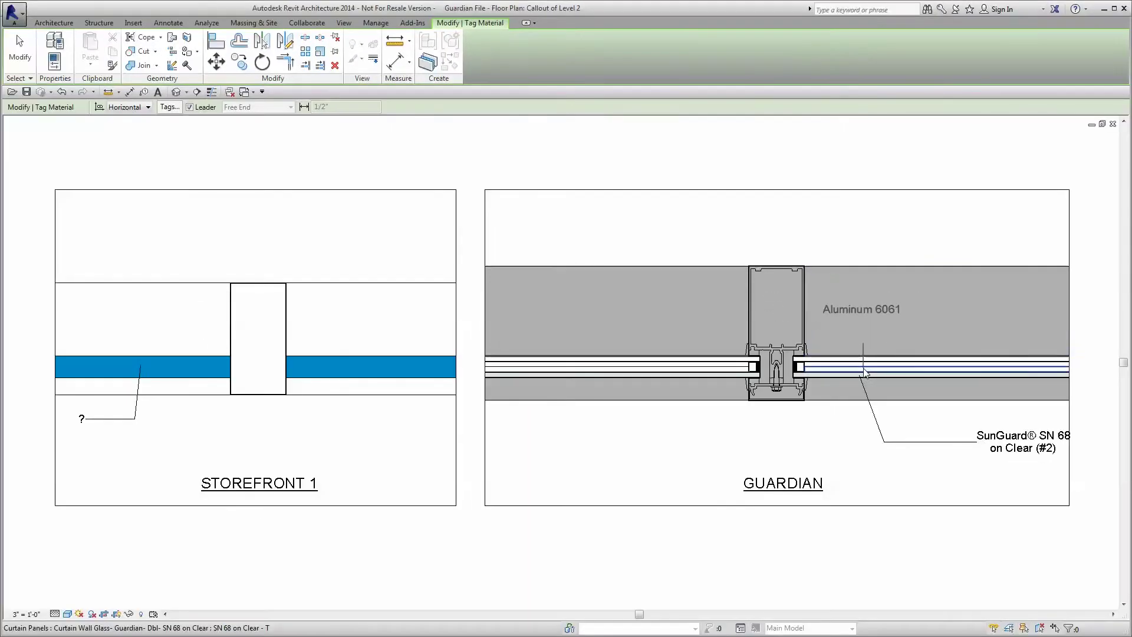
left_click(864, 357)
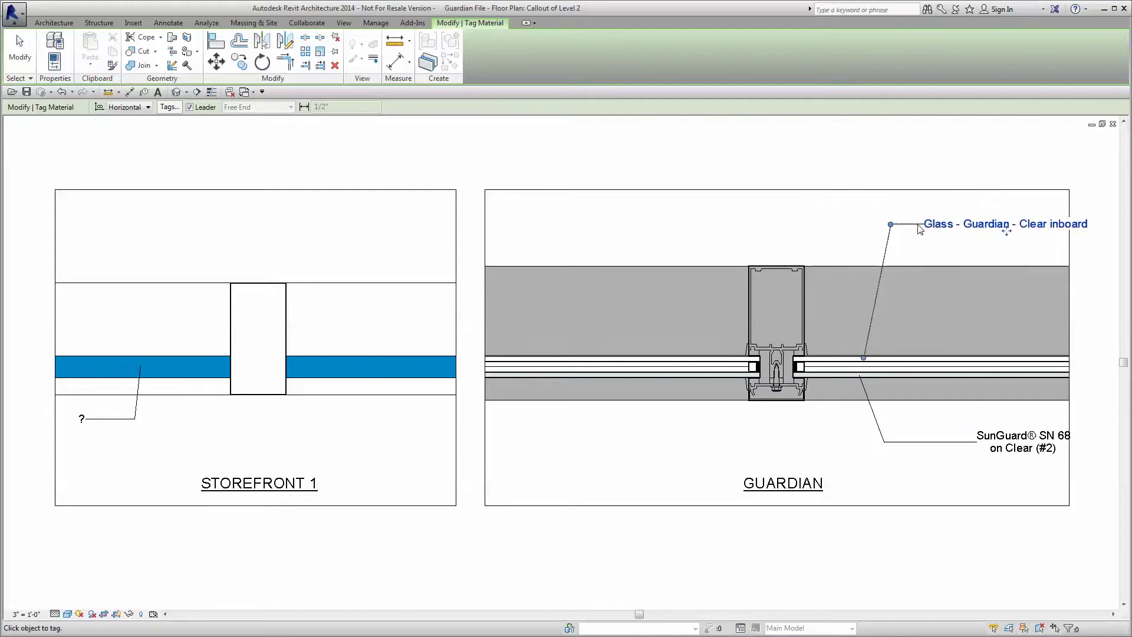
left_click(919, 229)
left_click(727, 364)
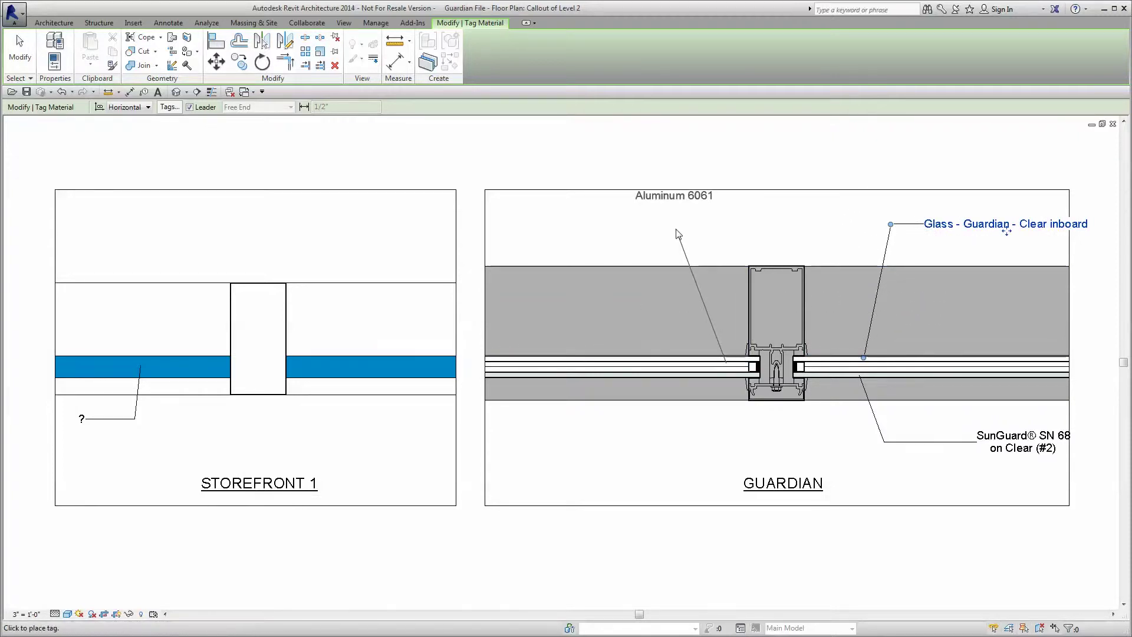
left_click(682, 375)
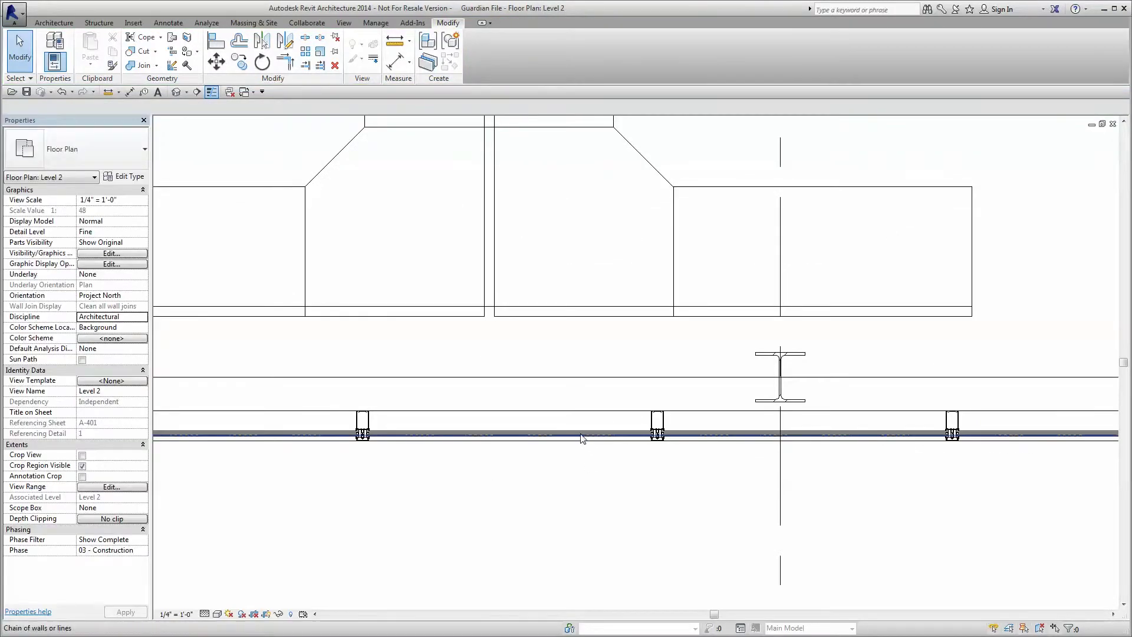
Step: Show a Level 2 curtain panel's type energy data: VLT 68%, SHGC 0.38
left_click(581, 436)
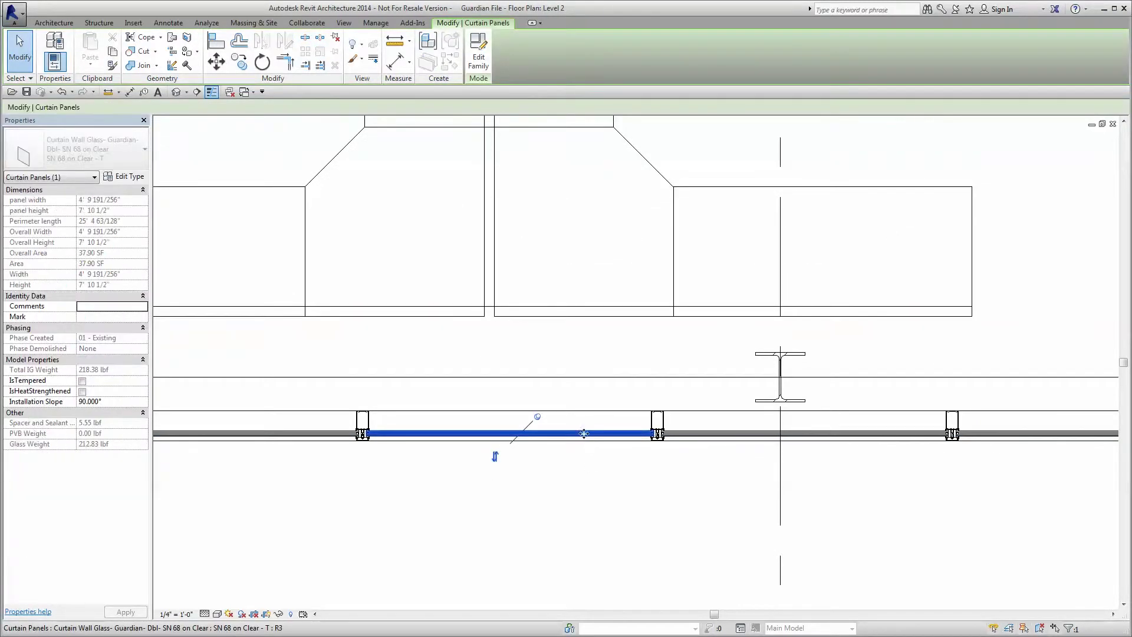
left_click(132, 178)
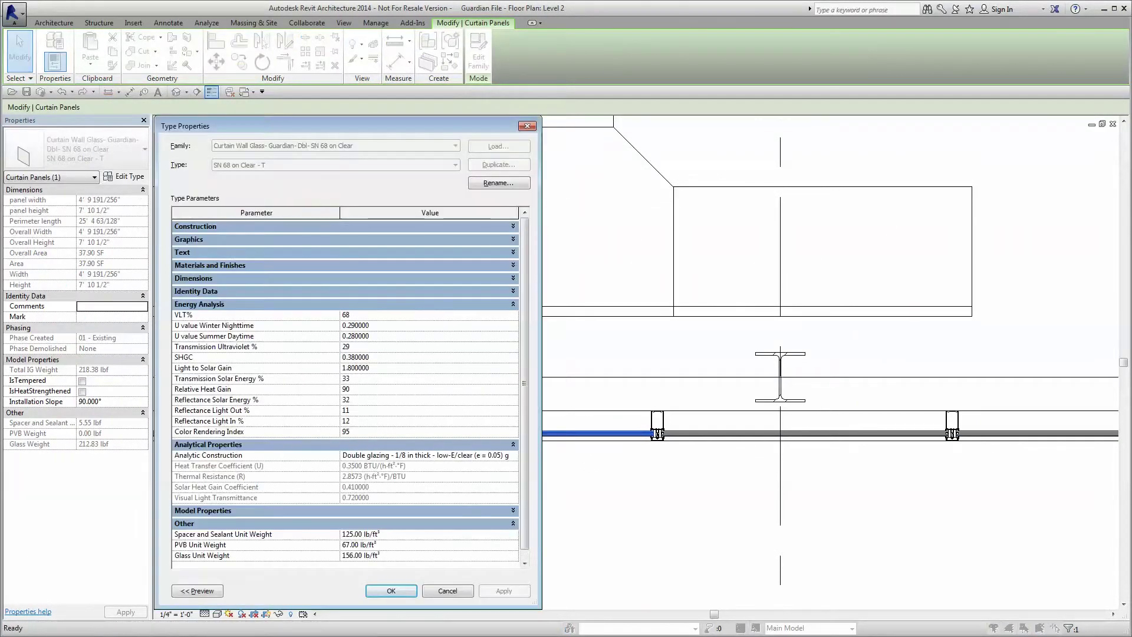